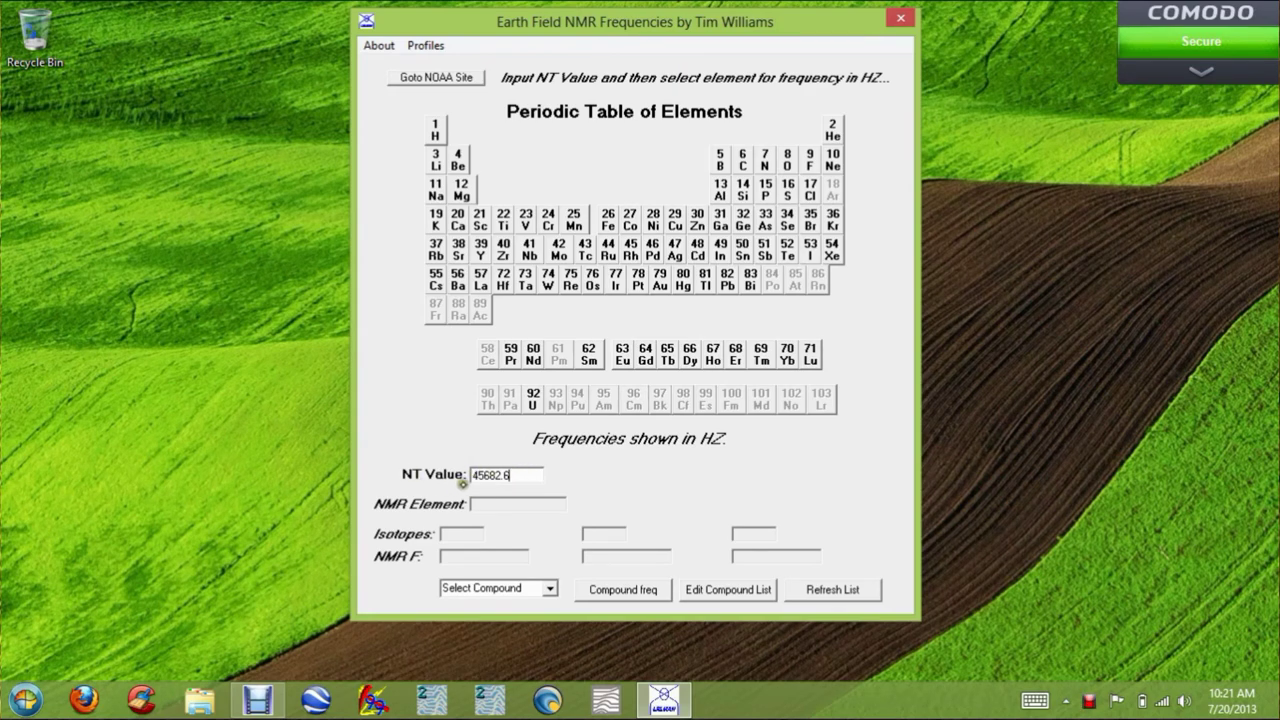
Focus the NT Value field and go to the NOAA NGDC Magnetic Field calculator page.
click(510, 475)
click(446, 74)
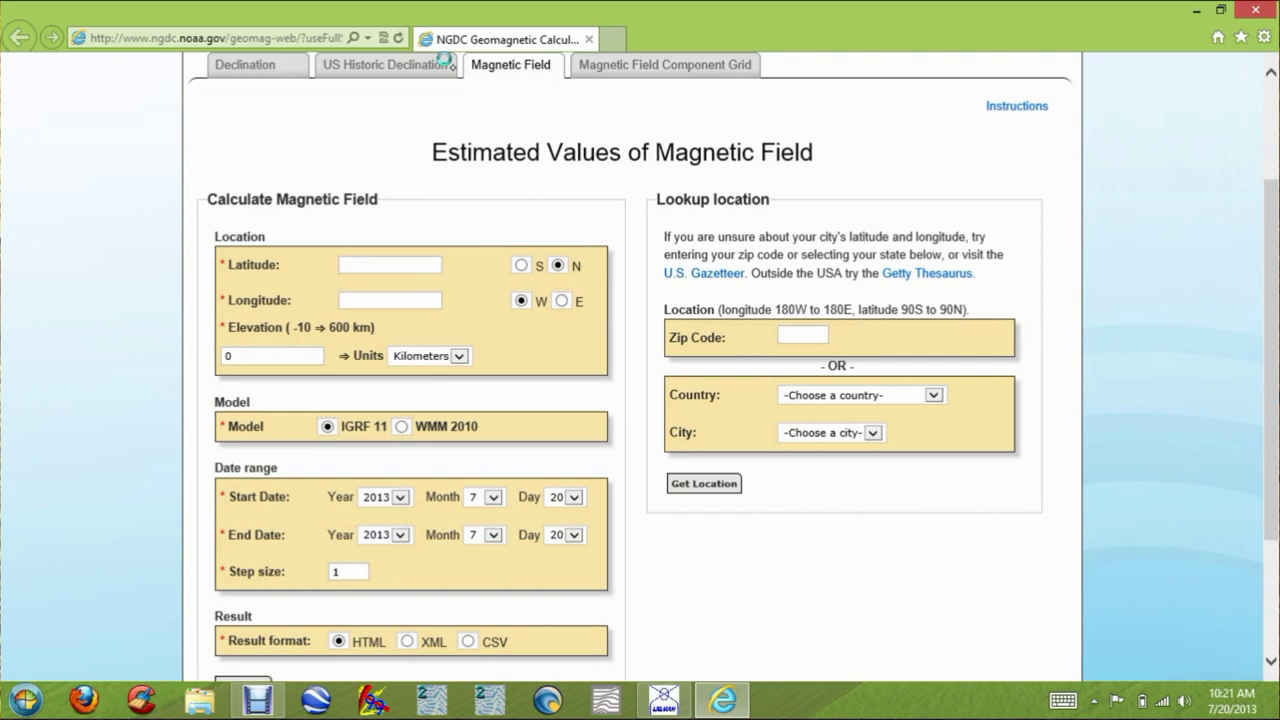
Set the location to Hamilton, Bermuda and look up its latitude and longitude.
click(933, 395)
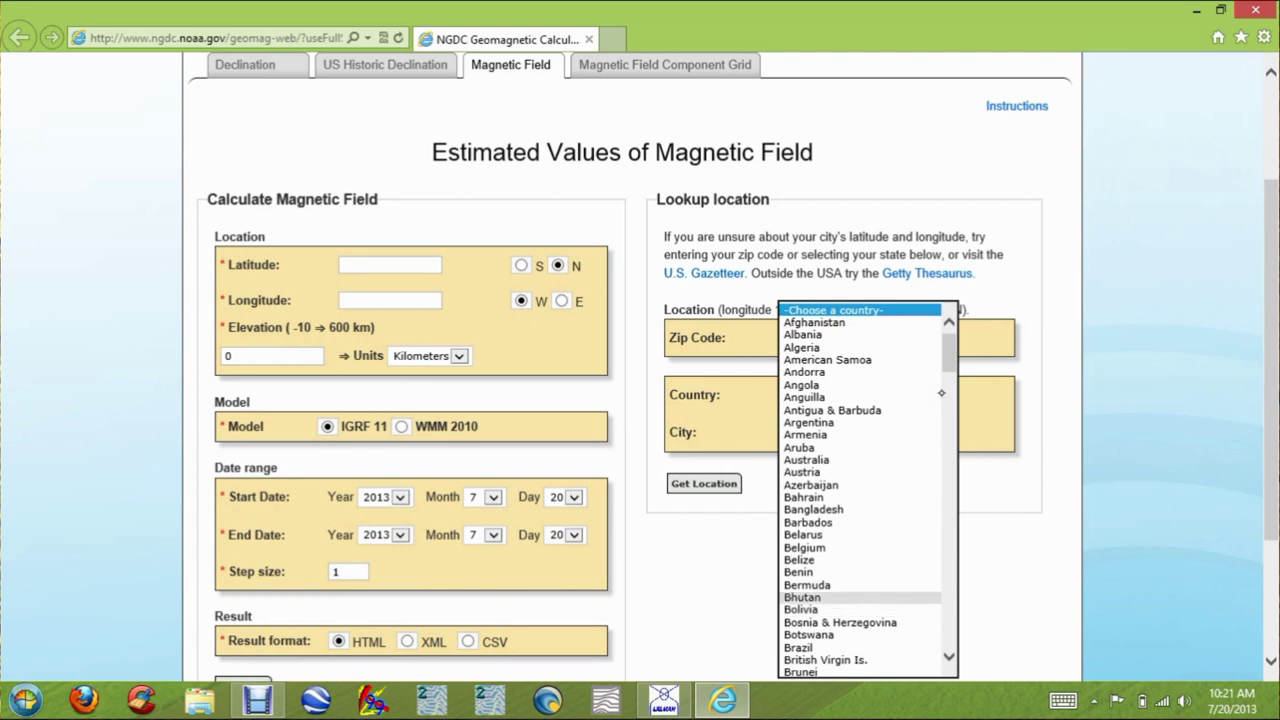
click(838, 585)
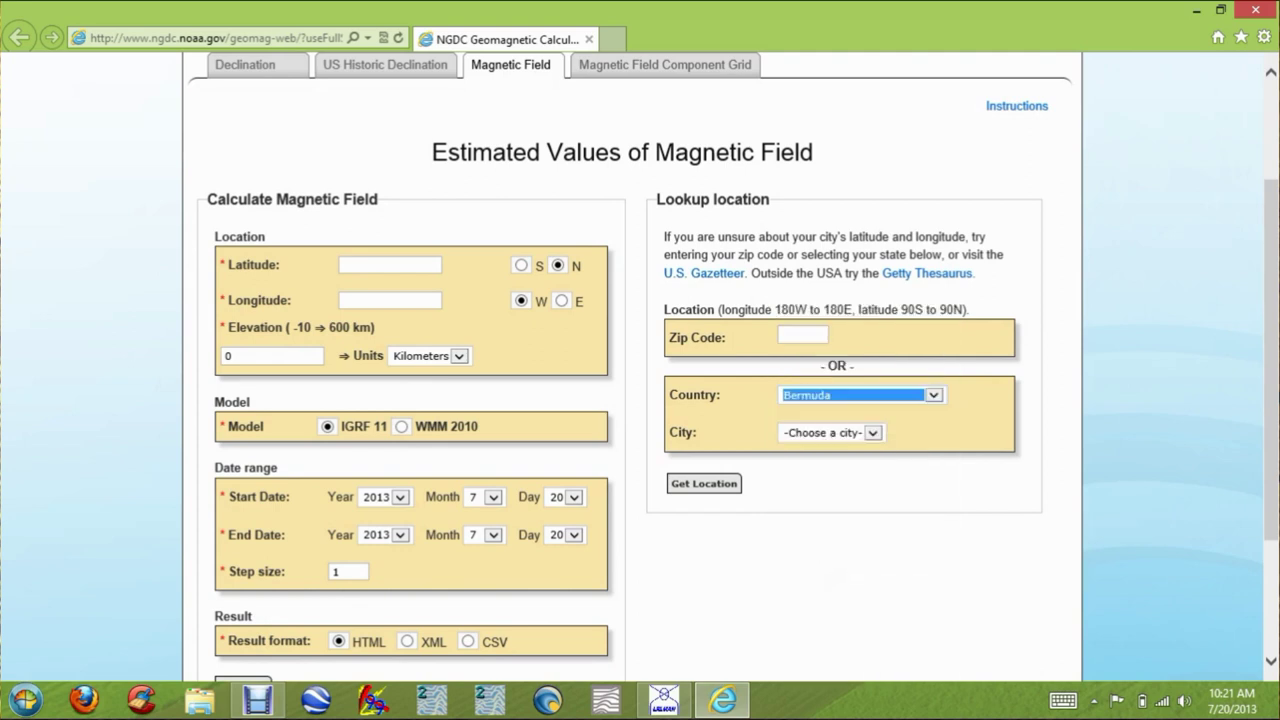
click(872, 432)
click(866, 446)
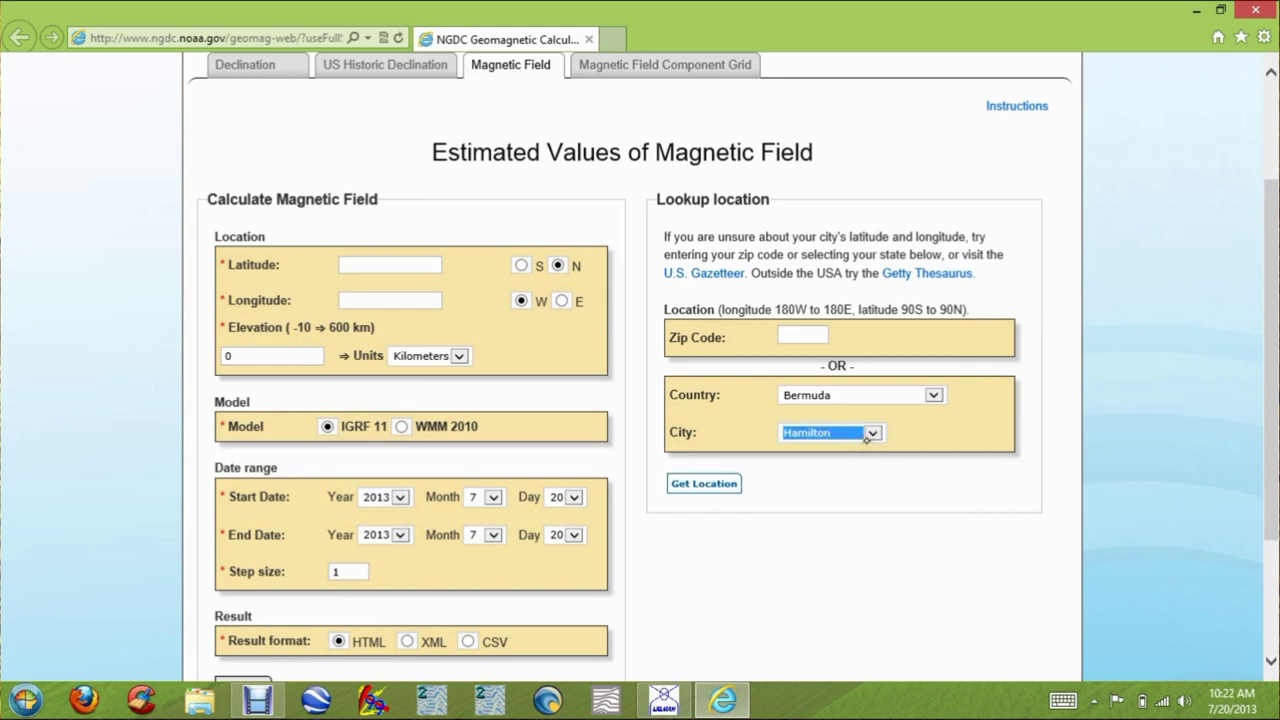
key(Return)
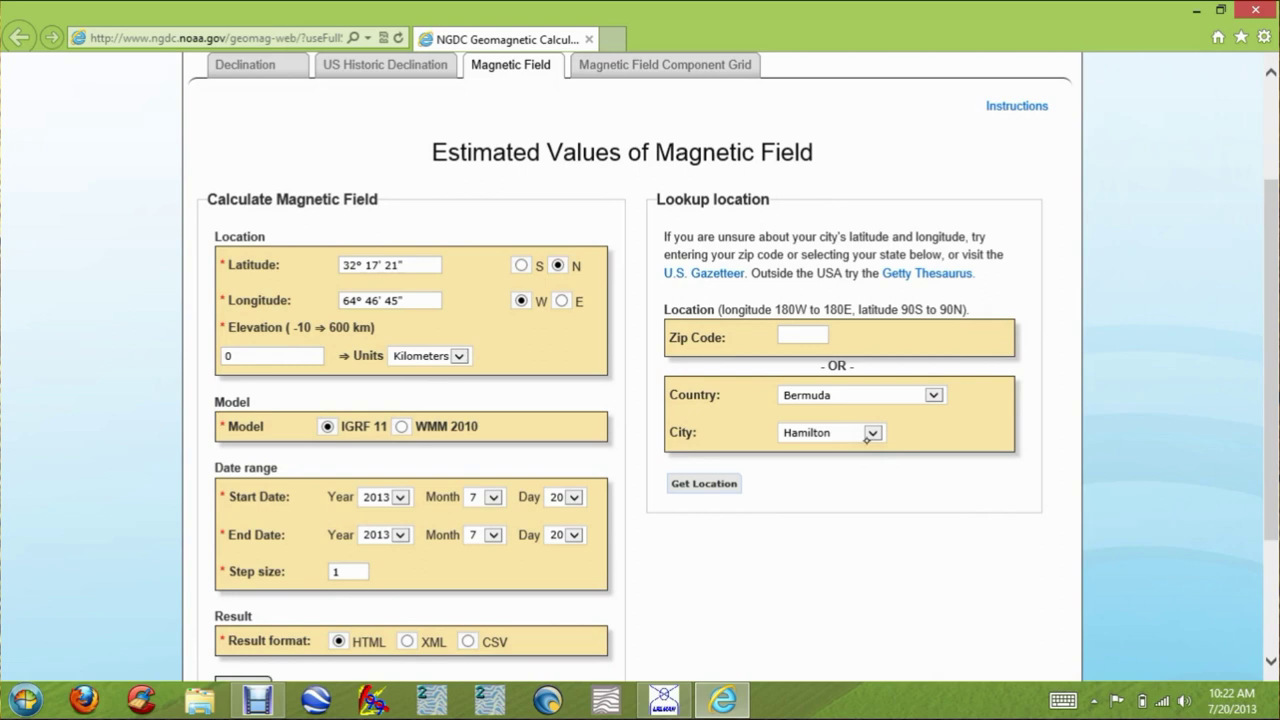
Calculate the magnetic field (total 45,682.6 nT) and return to the NMR app.
scroll(867, 438, down, 1)
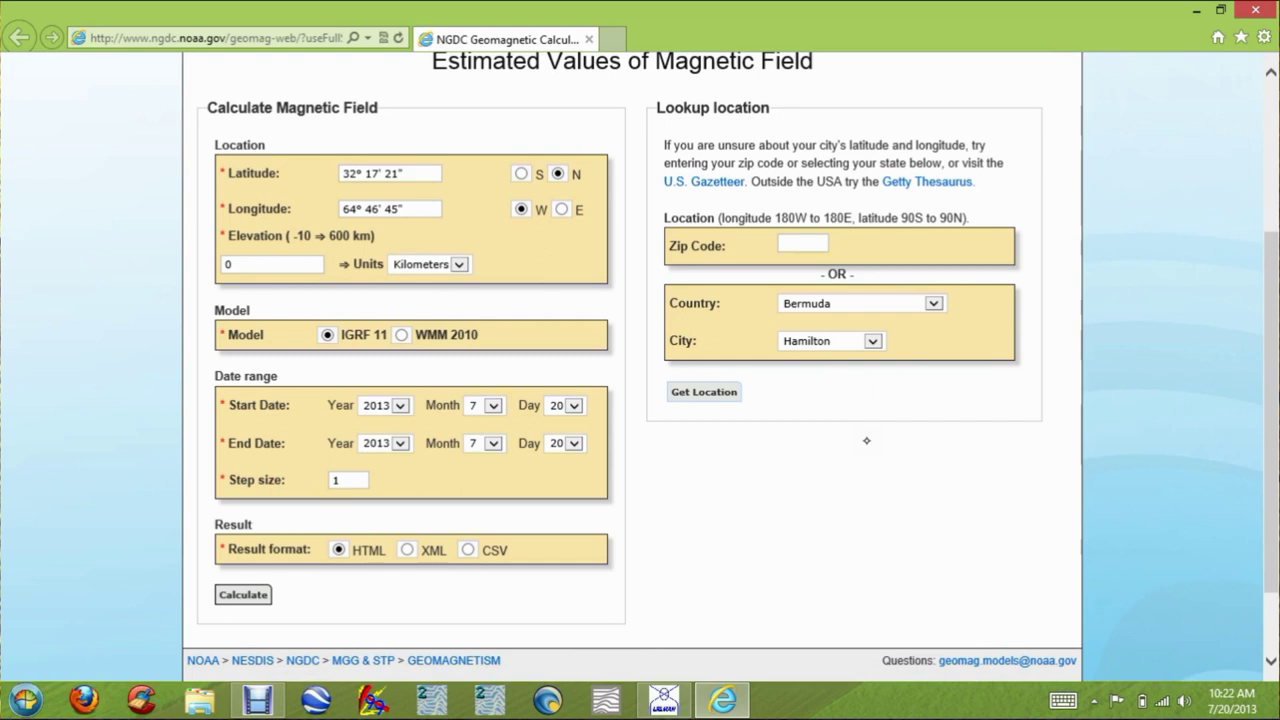
key(Return)
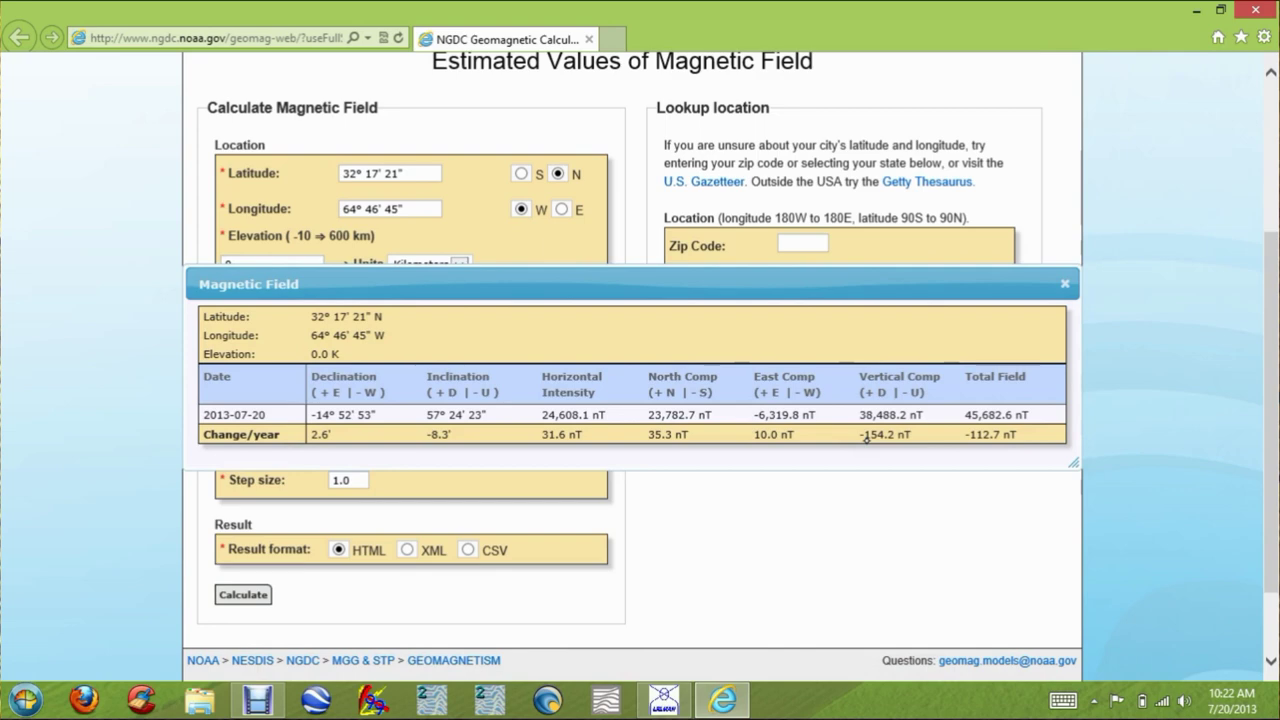
click(663, 698)
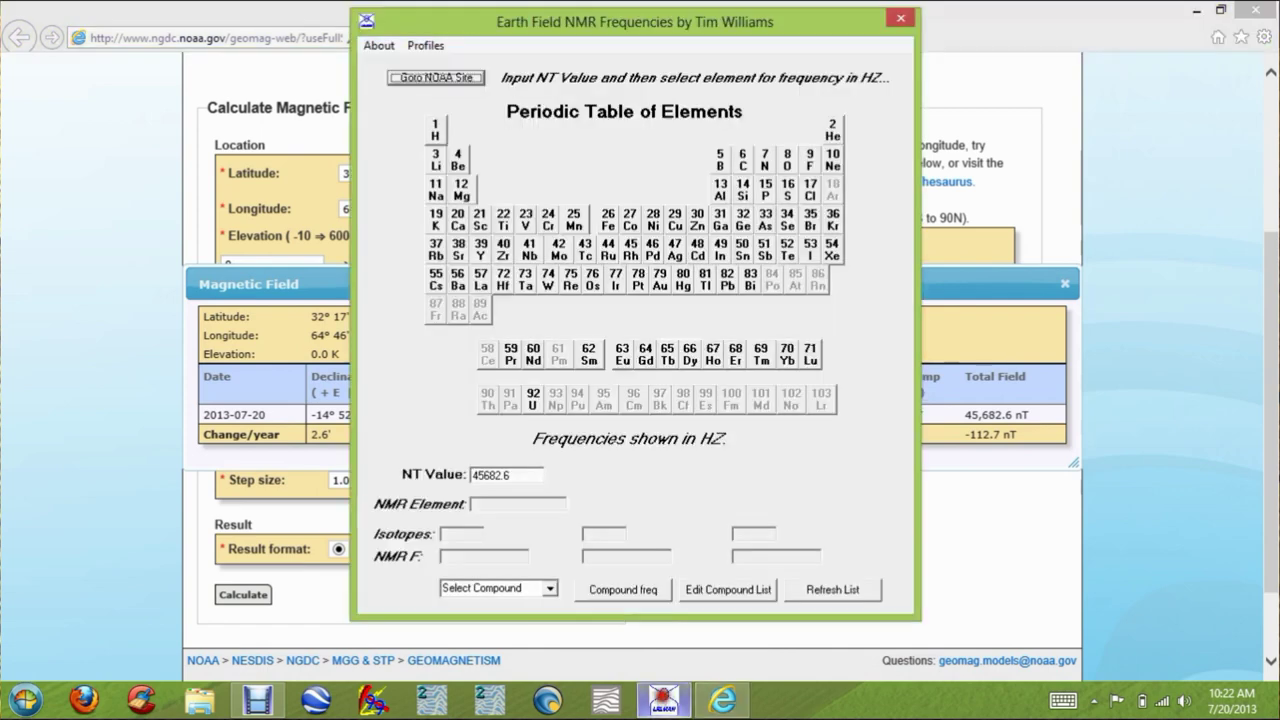
click(516, 473)
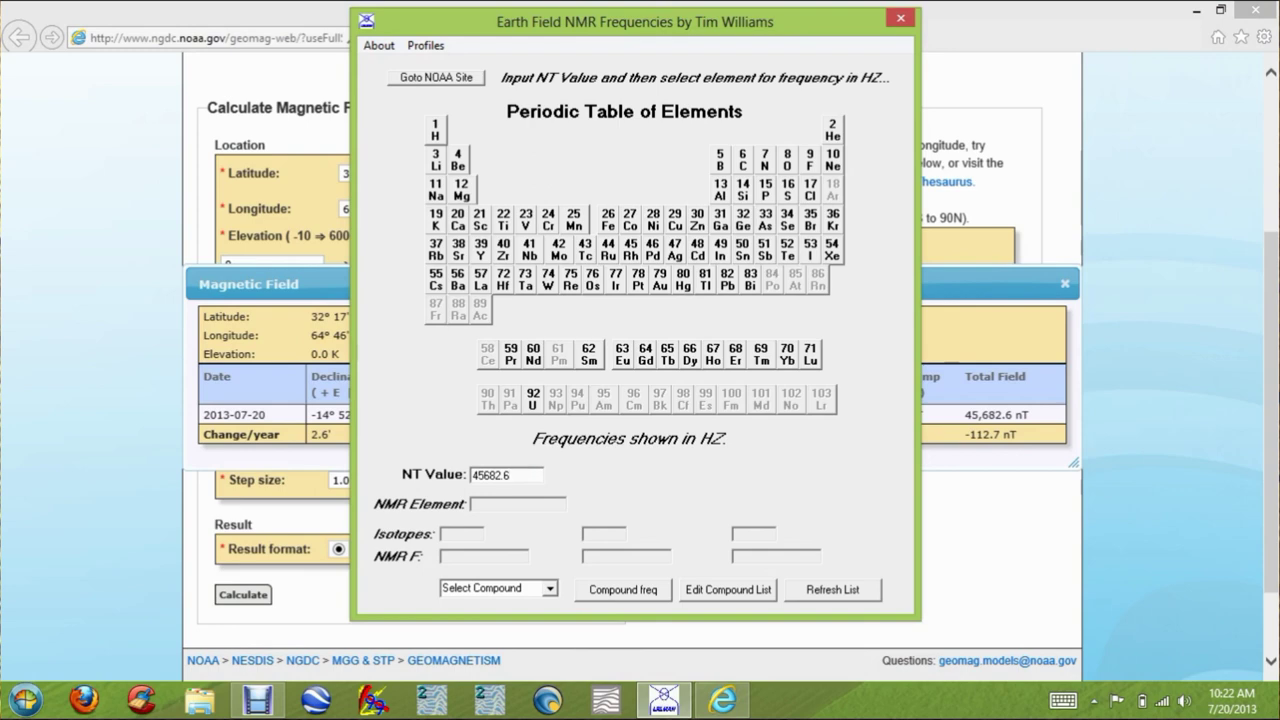
click(510, 475)
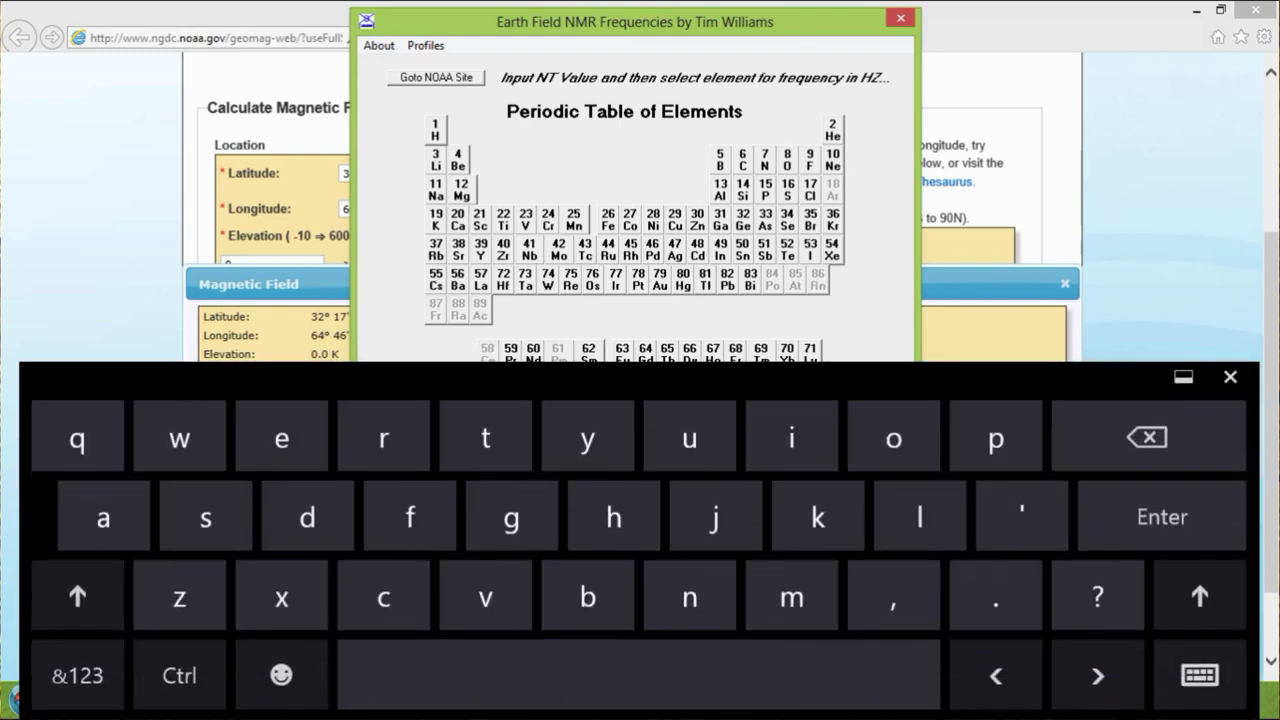
click(1148, 436)
click(1148, 436)
click(77, 675)
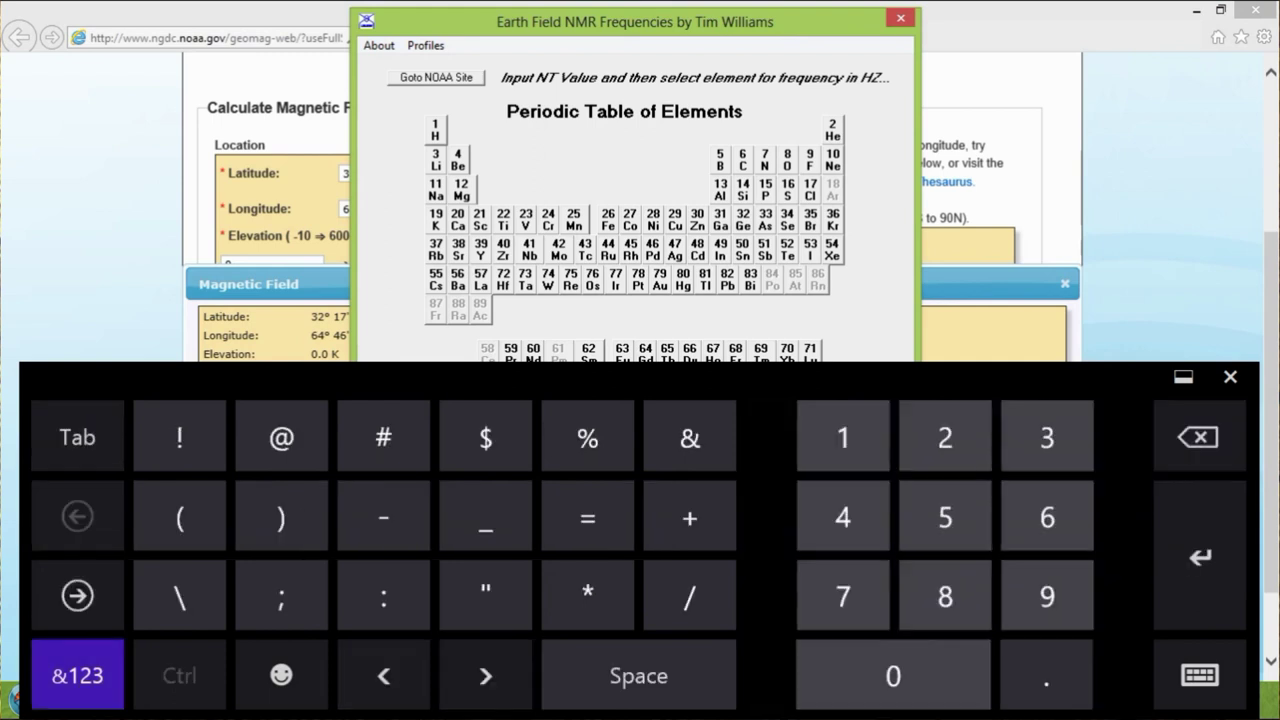
click(1046, 675)
click(1047, 517)
click(1230, 376)
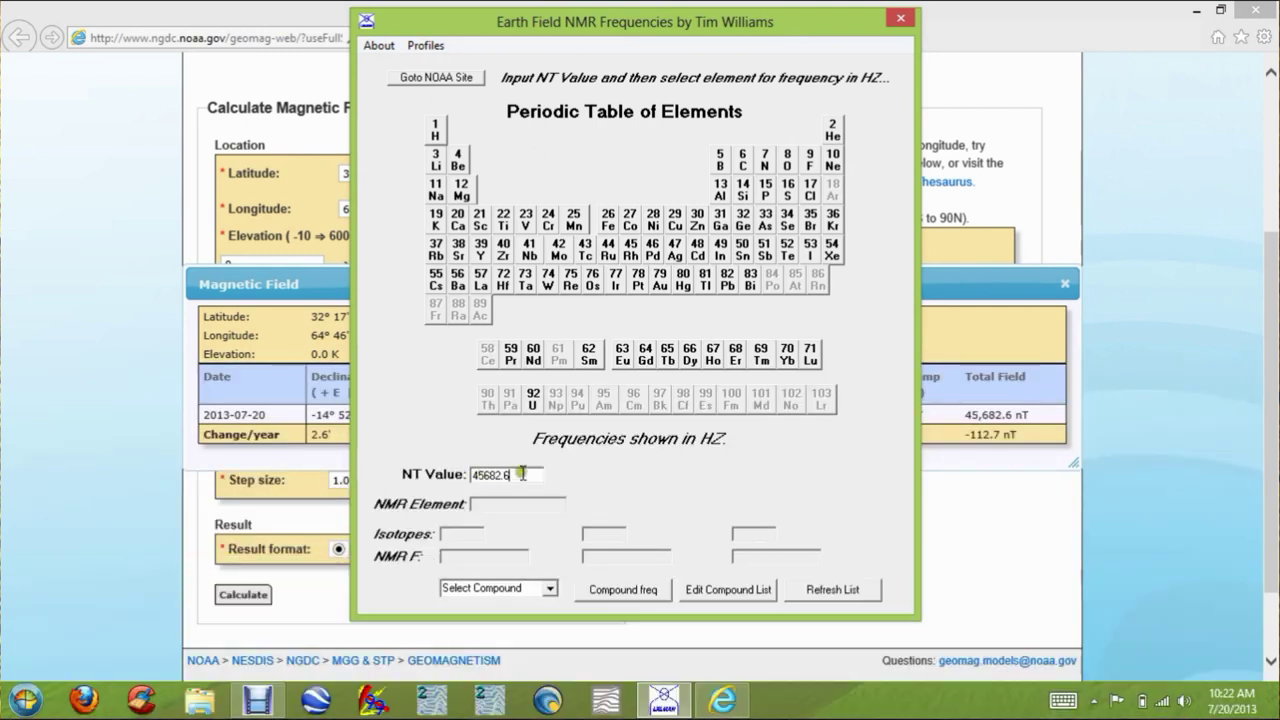
click(480, 483)
Show NMR frequencies for Au, Ag, Cu, Bi, then Pb (isotope 207 at 406.69 Hz).
click(660, 278)
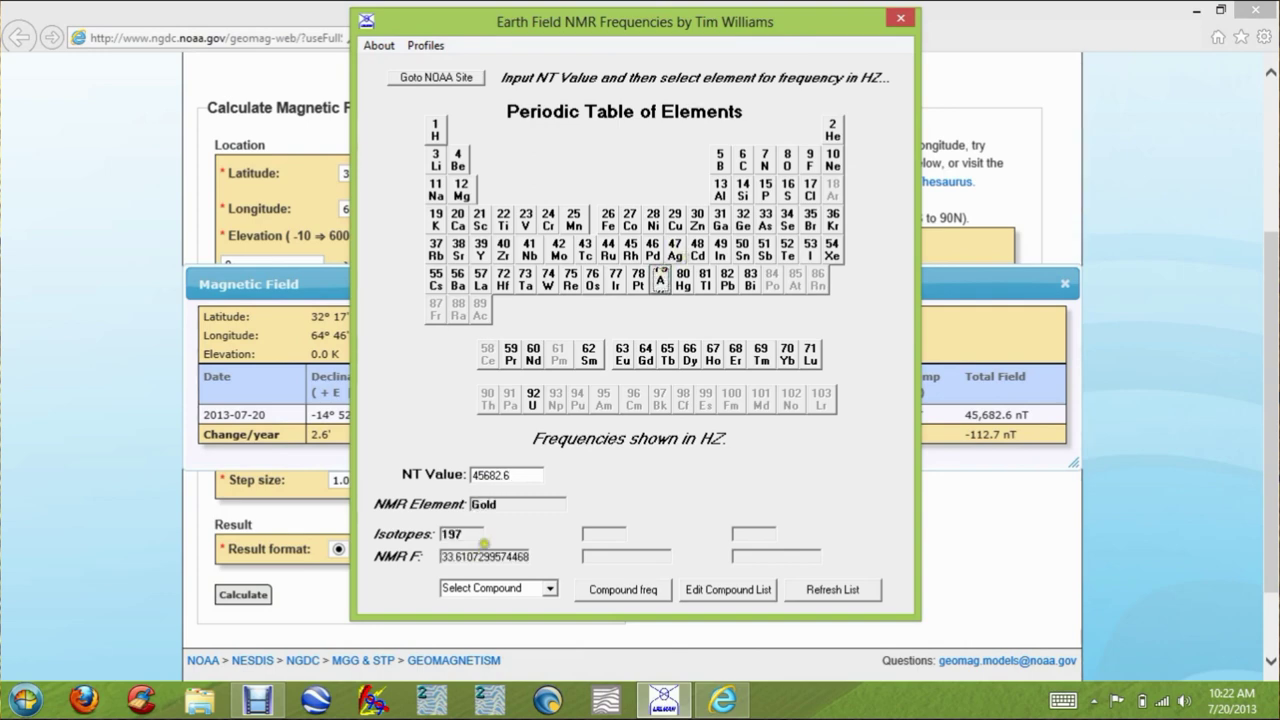
click(675, 248)
click(675, 219)
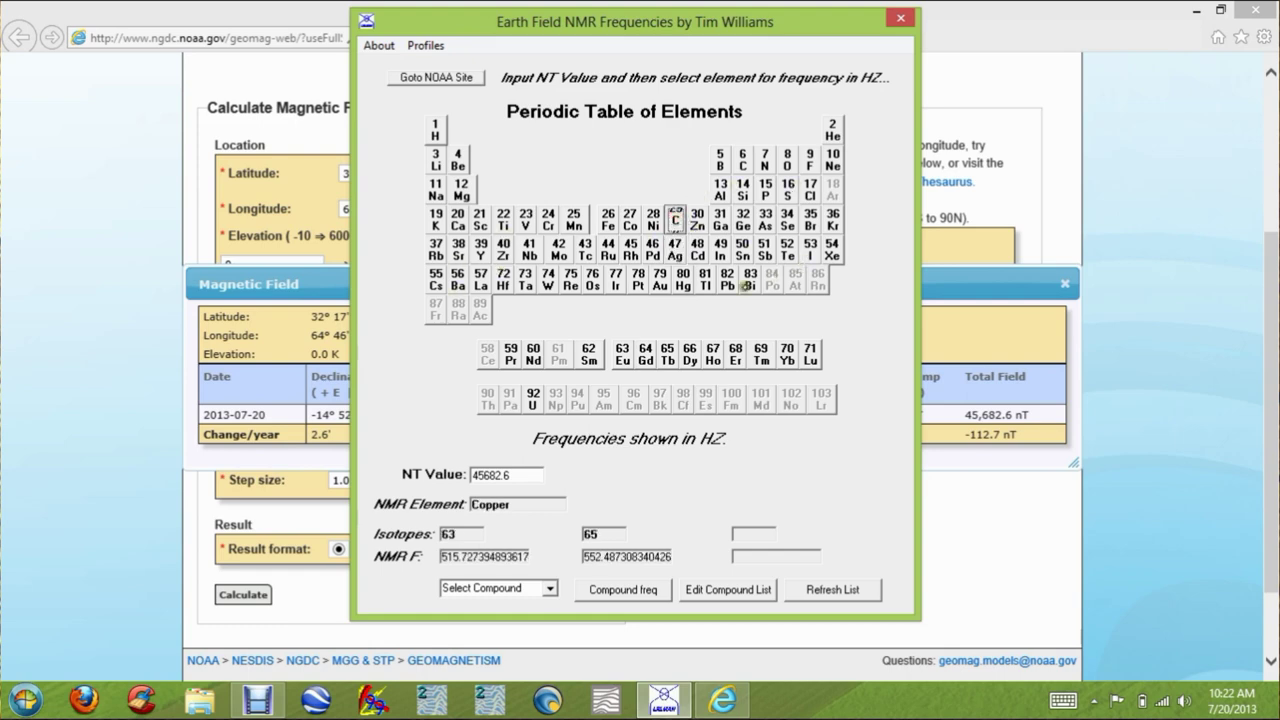
click(746, 281)
click(728, 280)
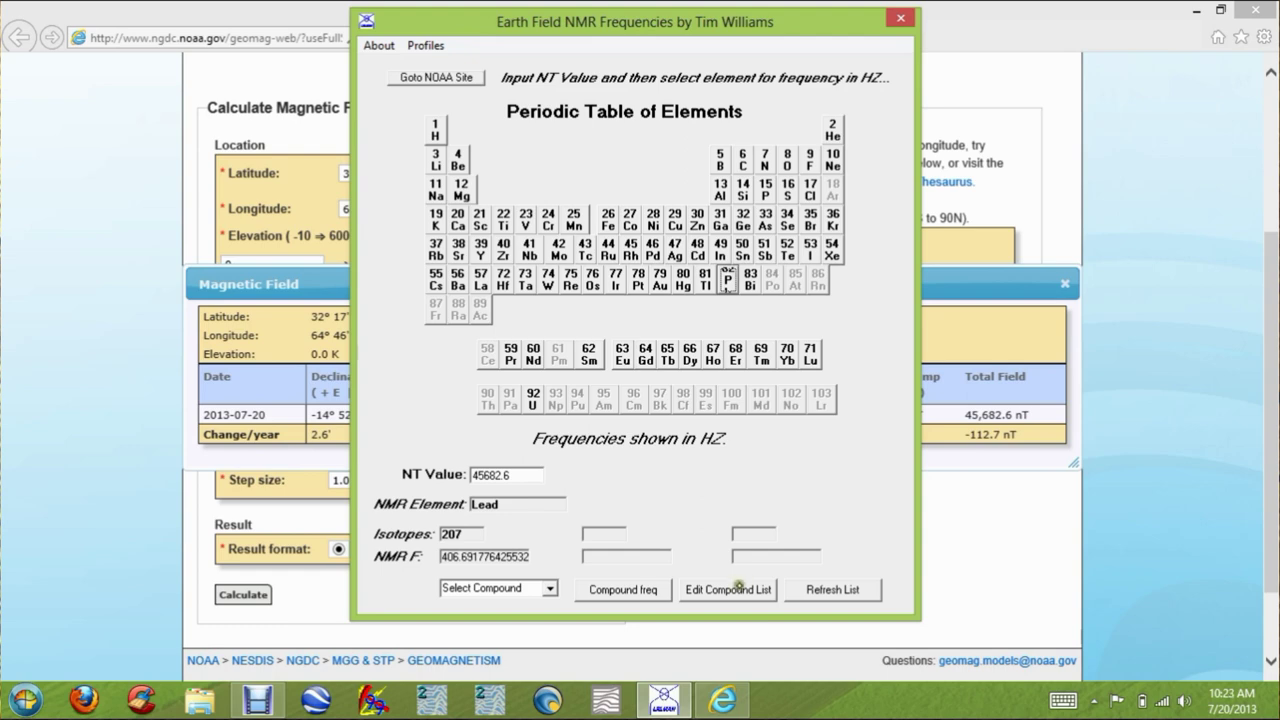
Open Compounds.ini in Notepad and replace the placeholder compound name with CO2.
click(736, 586)
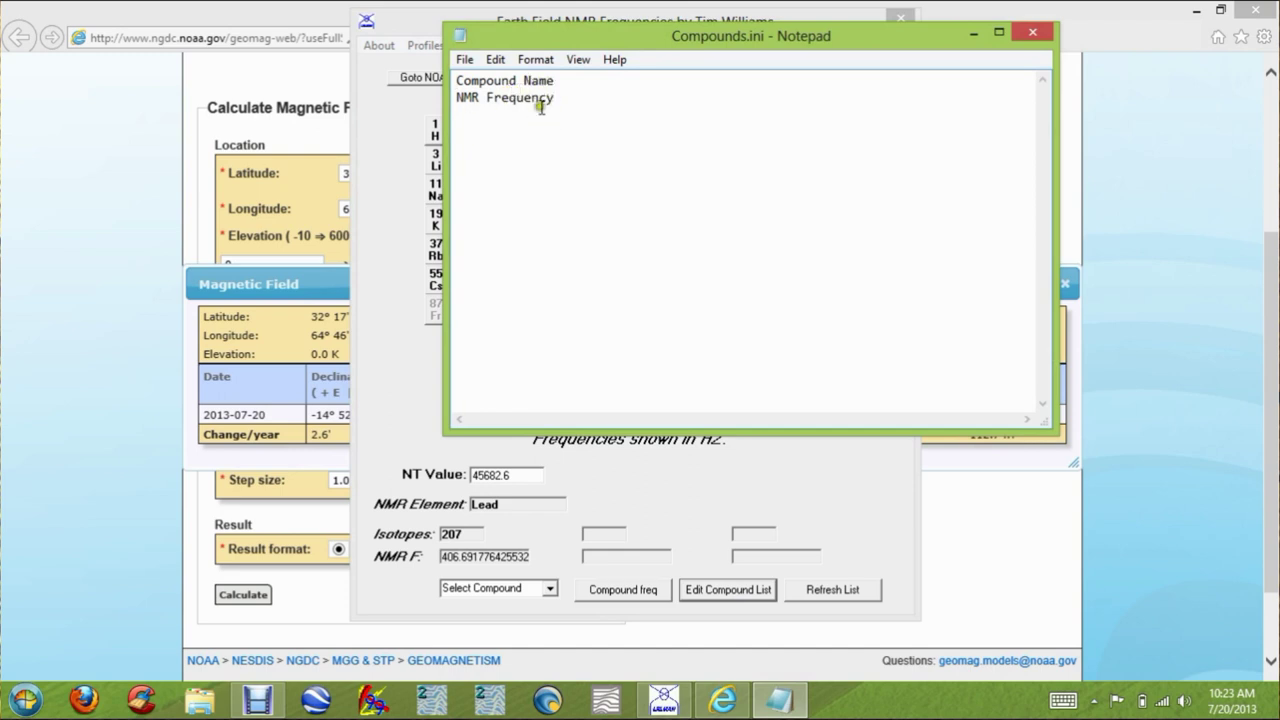
click(560, 81)
click(1063, 700)
key(BackSpace)
key(BackSpace)
key(BackSpace)
key(BackSpace)
key(BackSpace)
key(BackSpace)
key(BackSpace)
key(BackSpace)
key(BackSpace)
key(BackSpace)
key(BackSpace)
key(BackSpace)
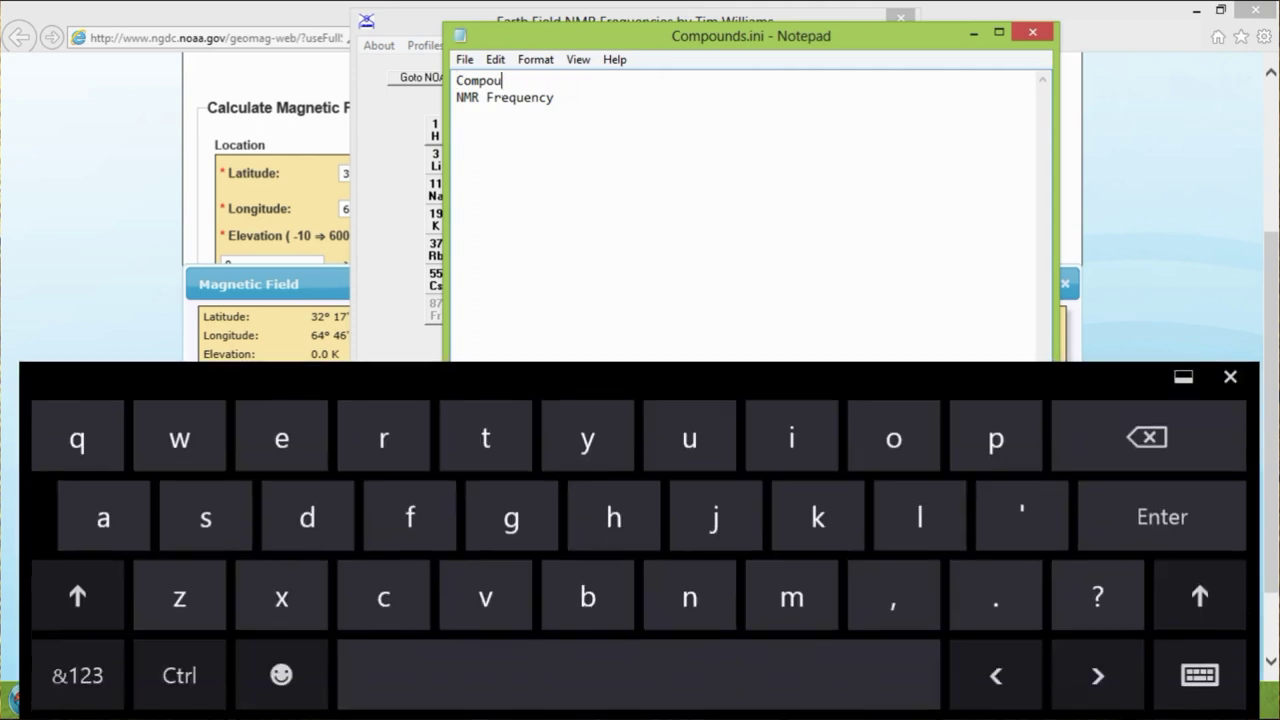
click(77, 597)
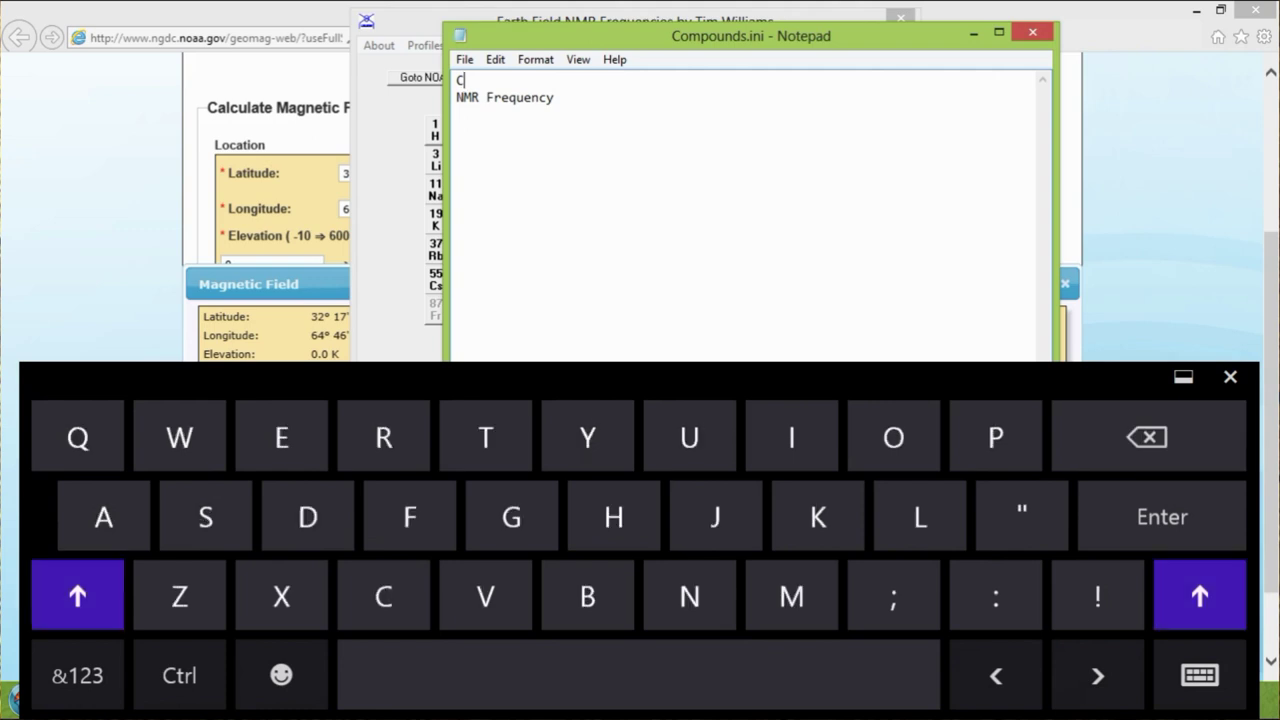
text(O)
click(77, 675)
text(2)
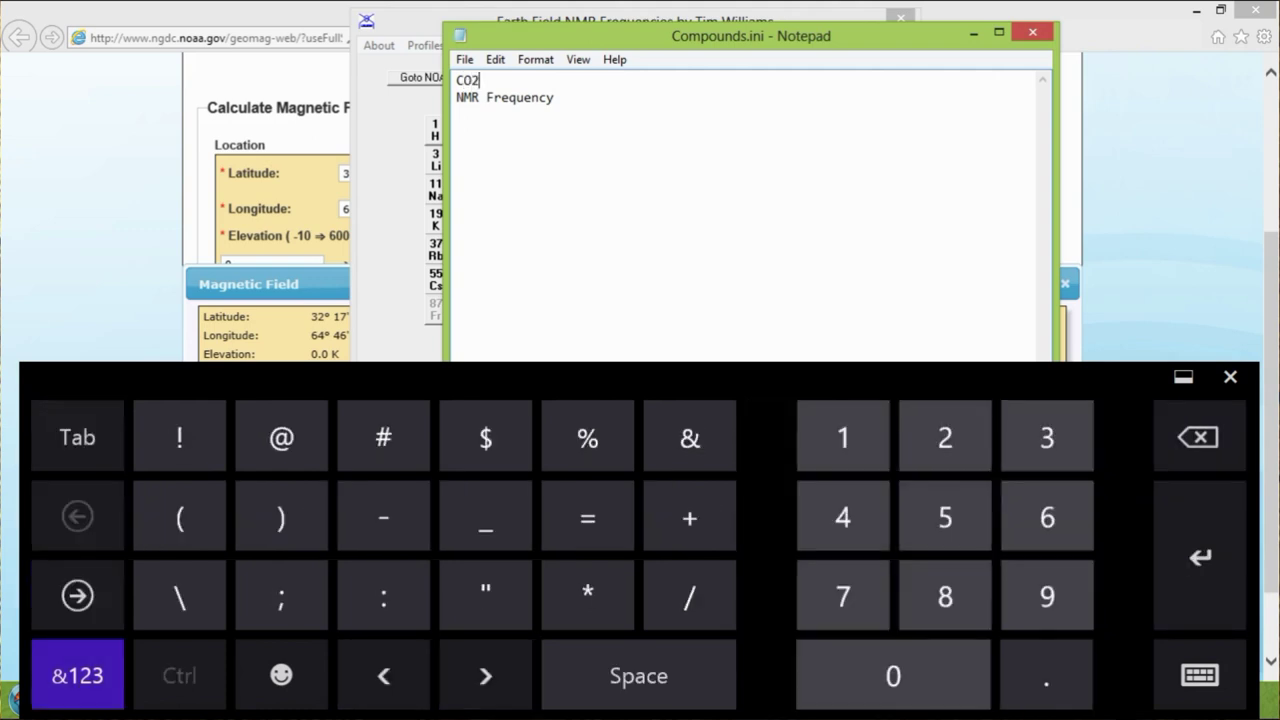
Set the frequency line to 39.41827127, save the file and close Notepad.
click(563, 97)
key(BackSpace)
key(BackSpace)
key(BackSpace)
key(BackSpace)
key(BackSpace)
key(BackSpace)
key(BackSpace)
key(BackSpace)
key(BackSpace)
key(BackSpace)
key(BackSpace)
key(BackSpace)
key(BackSpace)
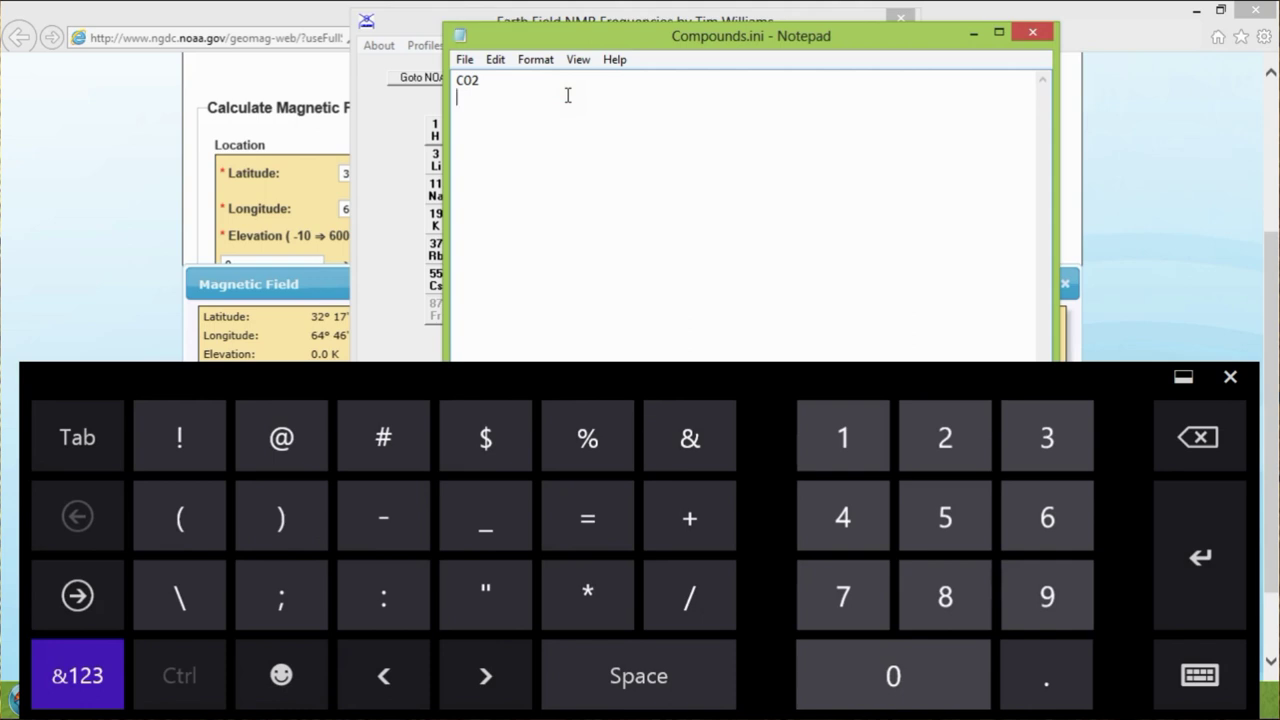
text(39.41827127)
click(1230, 376)
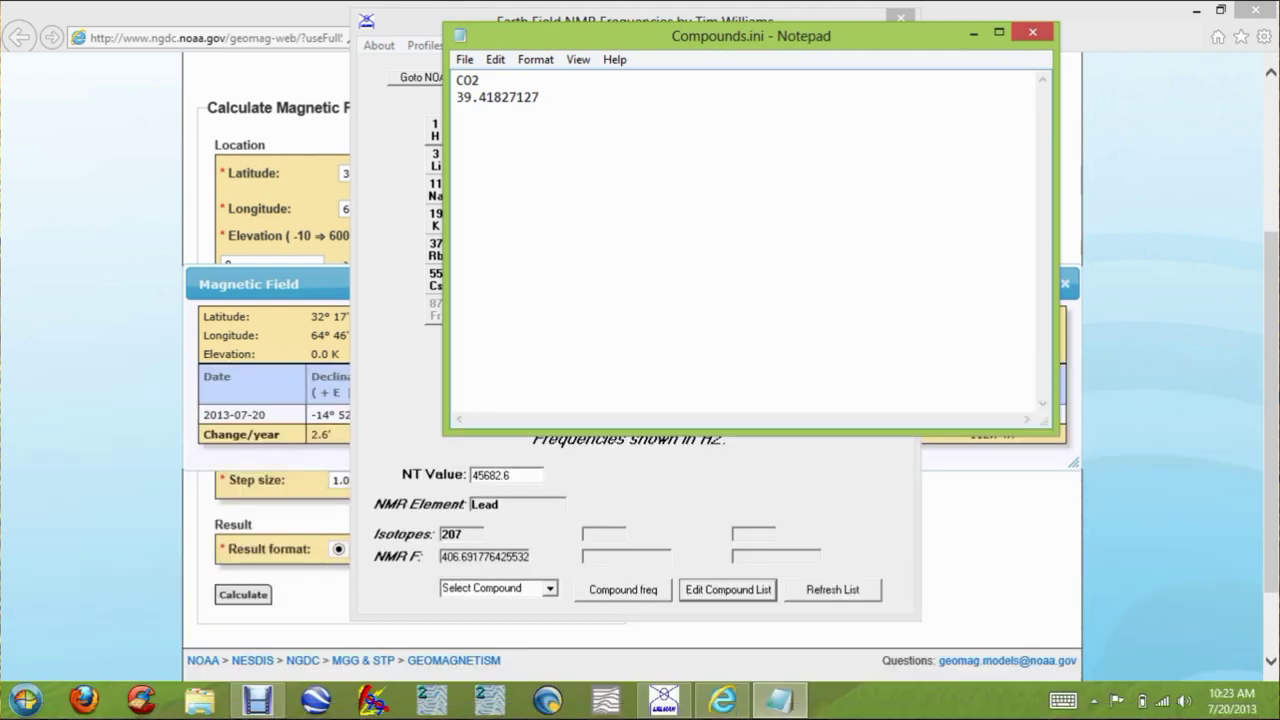
click(464, 59)
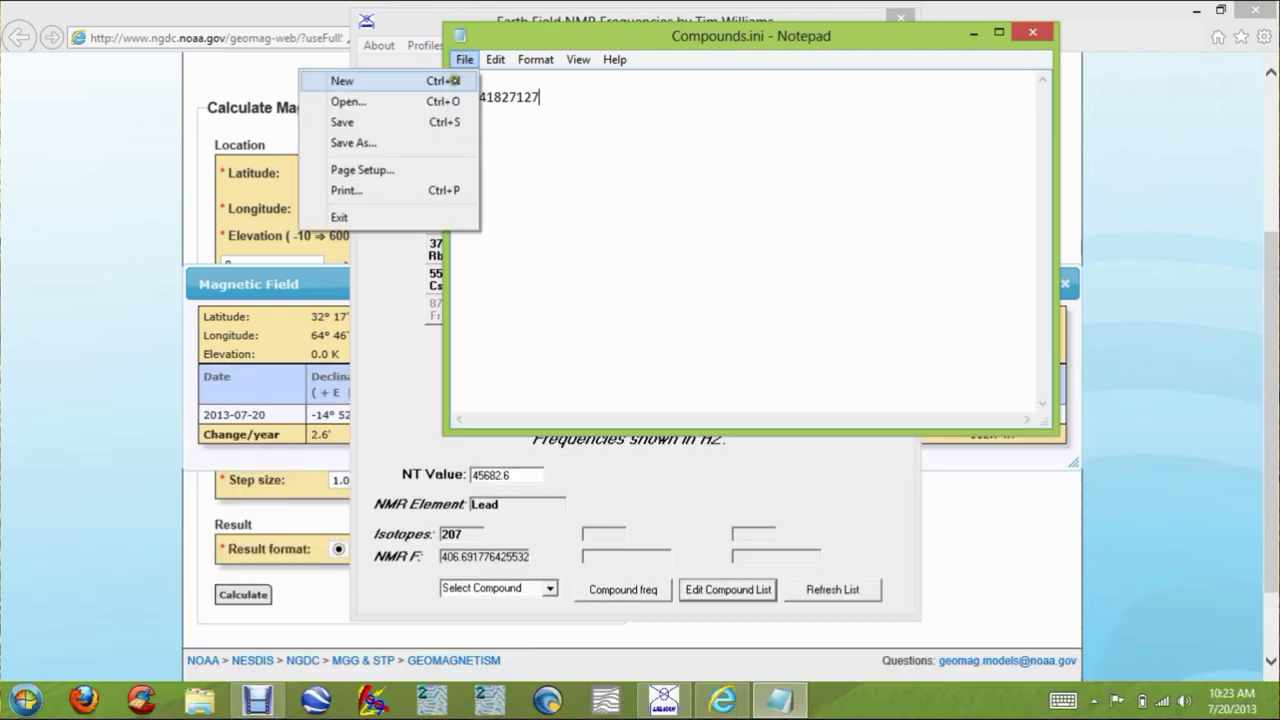
click(380, 122)
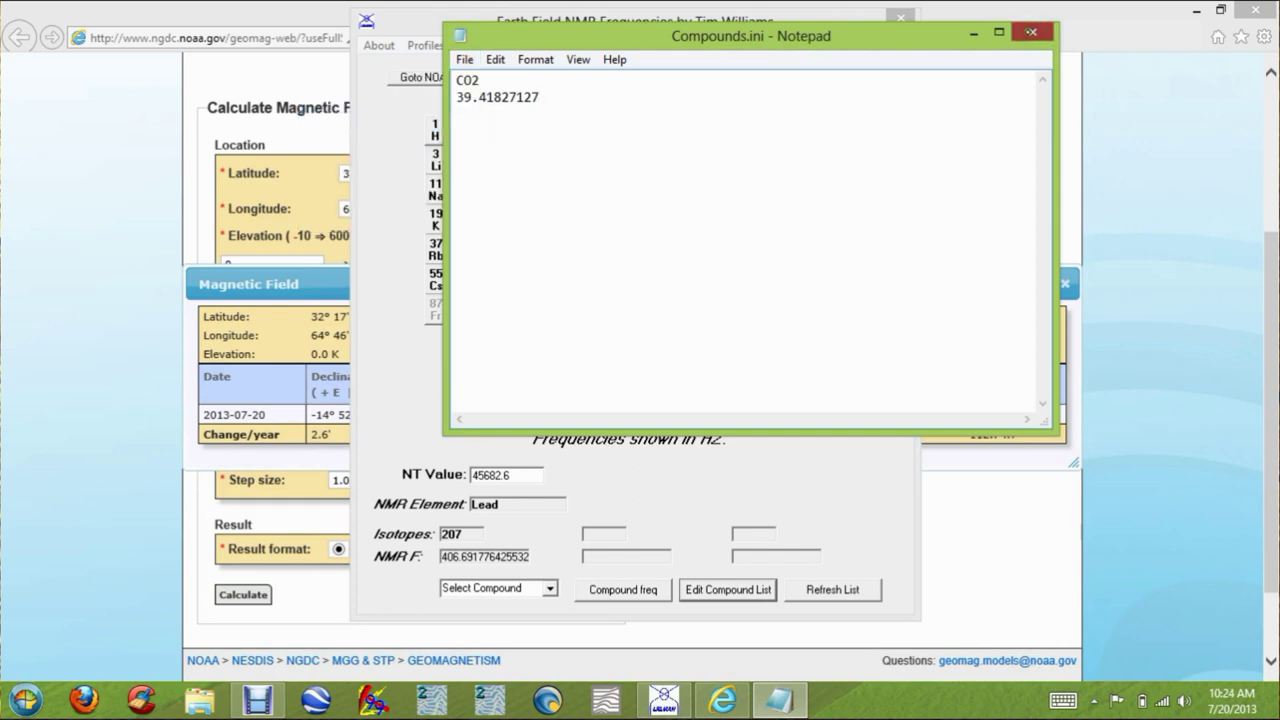
click(1031, 32)
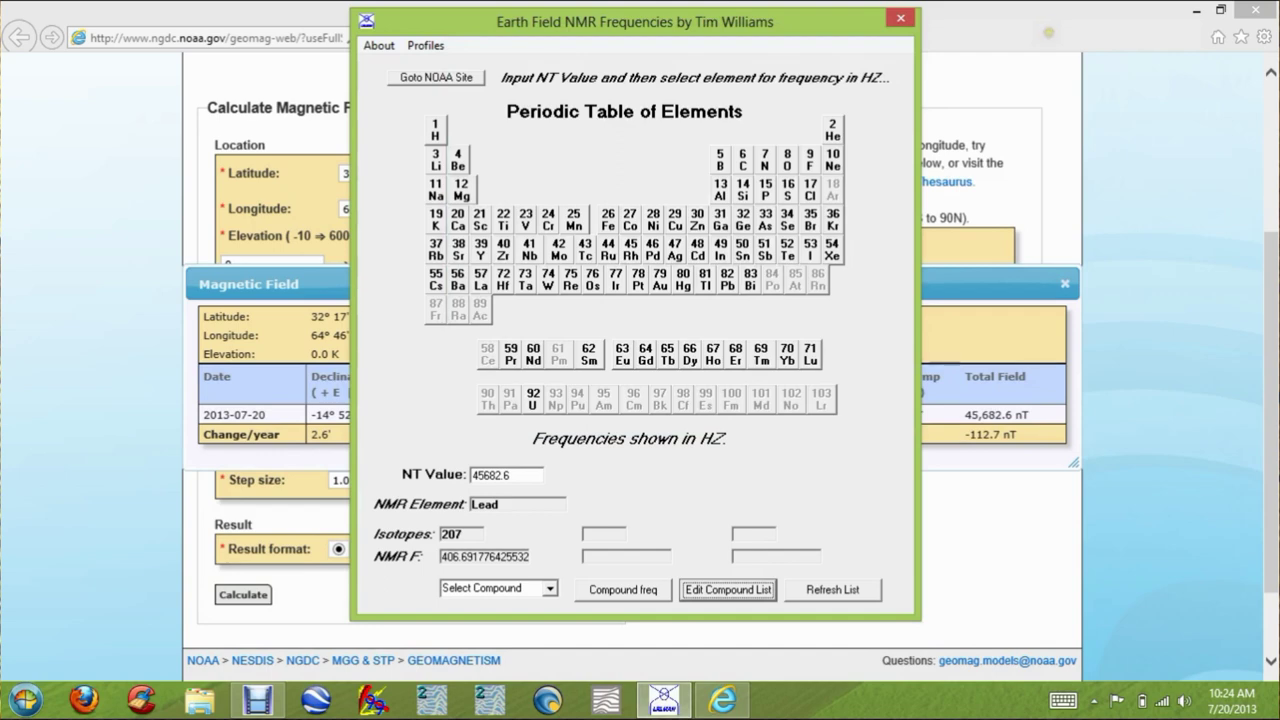
Reload the compound list, select CO2 and compute its frequency of 255.422570087787 Hz.
click(832, 582)
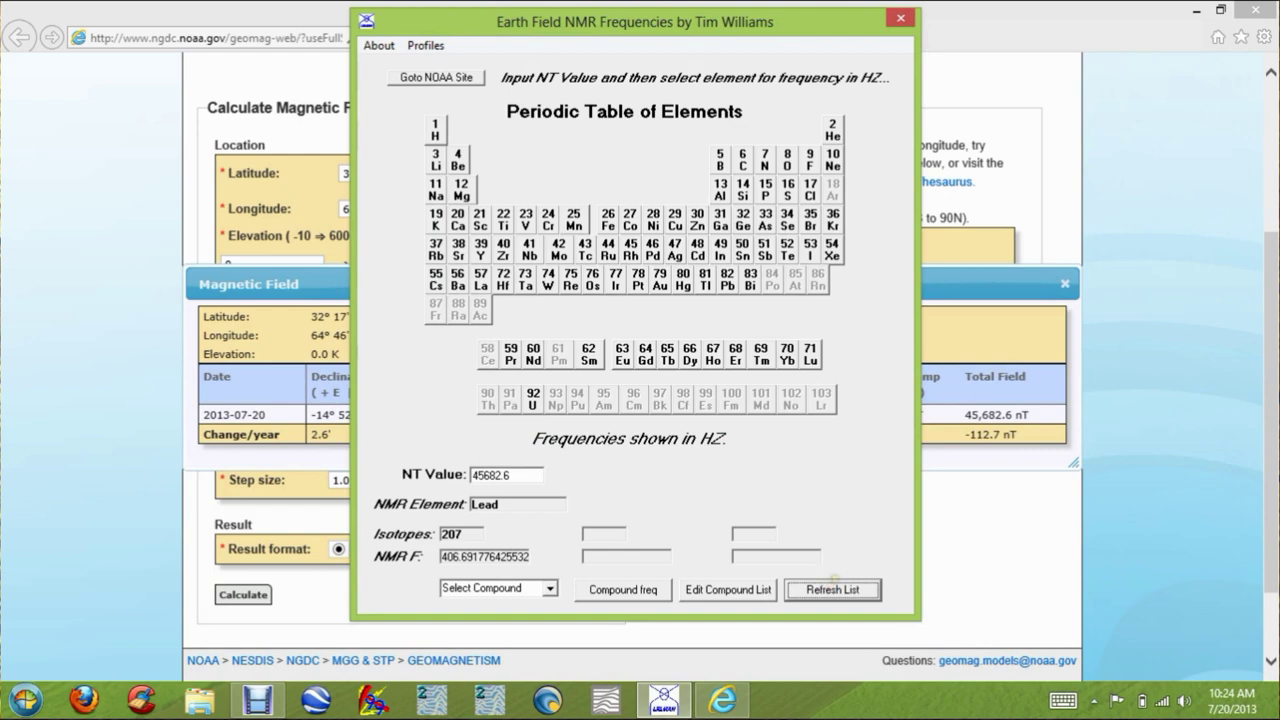
click(550, 588)
click(549, 588)
click(549, 588)
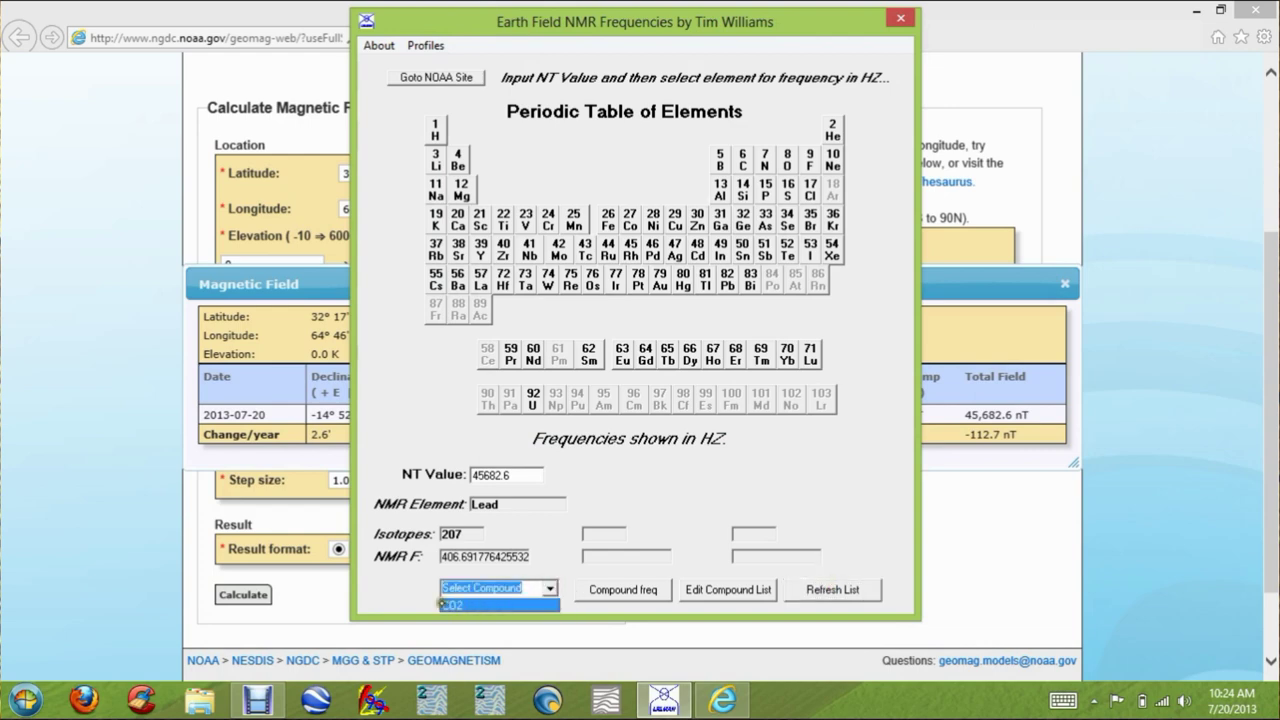
click(478, 604)
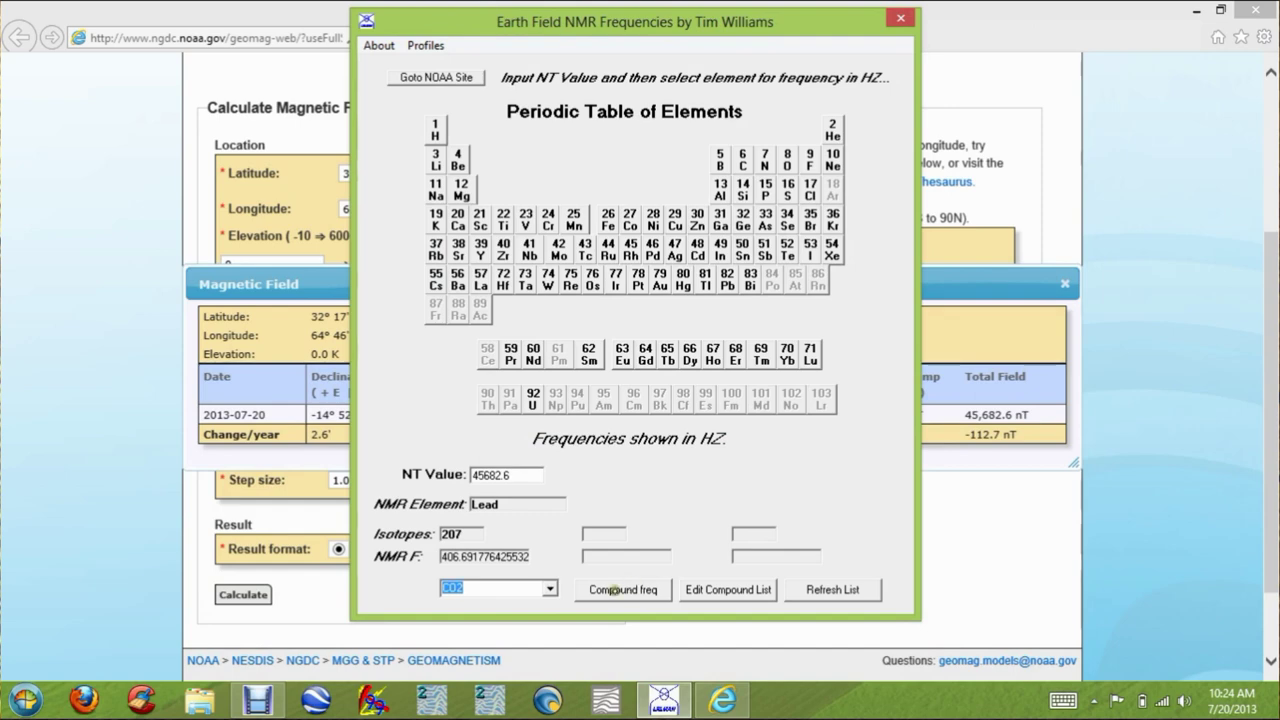
click(622, 589)
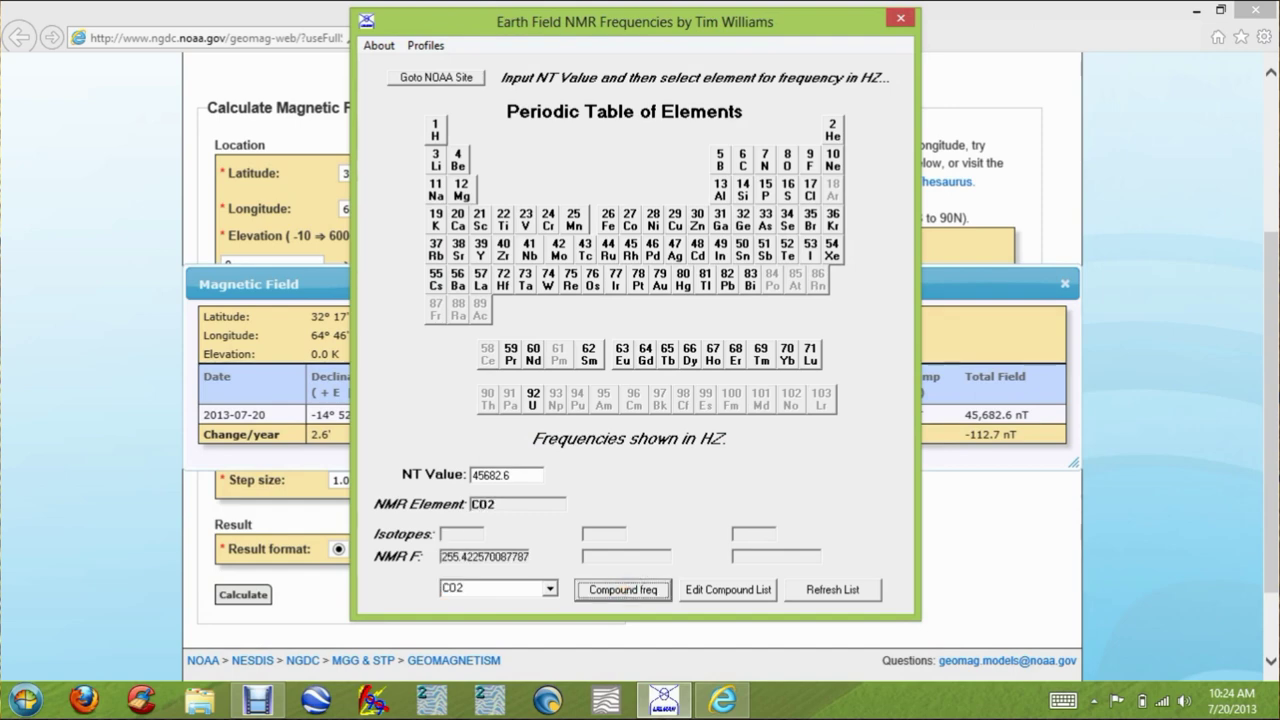